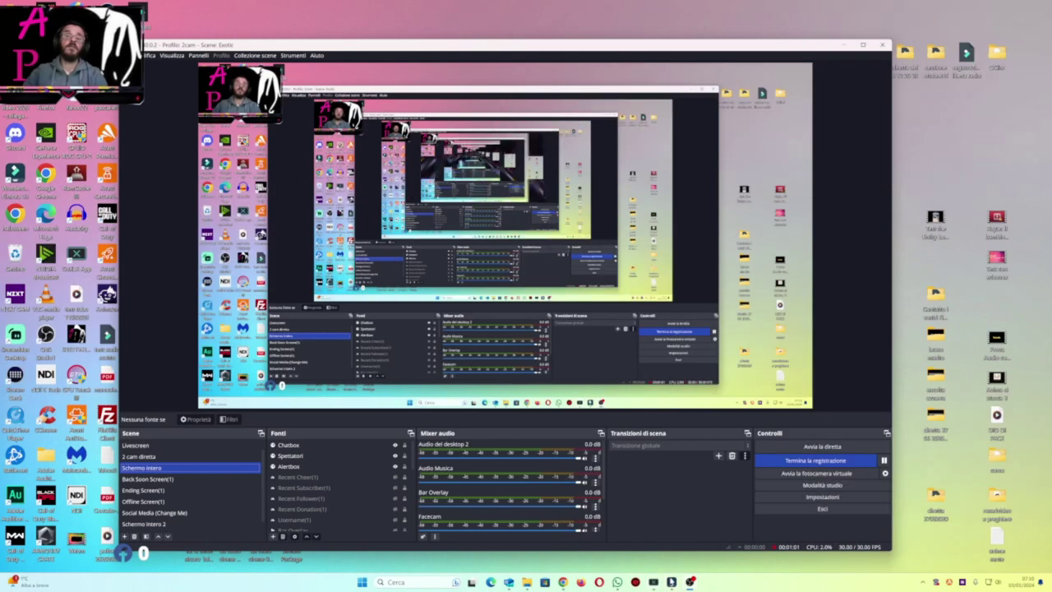
Step: Switch to Filmora and place a zoom transition between the opening title and the first speaker clip on the timeline
{"action": "key", "text": "alt+Tab"}
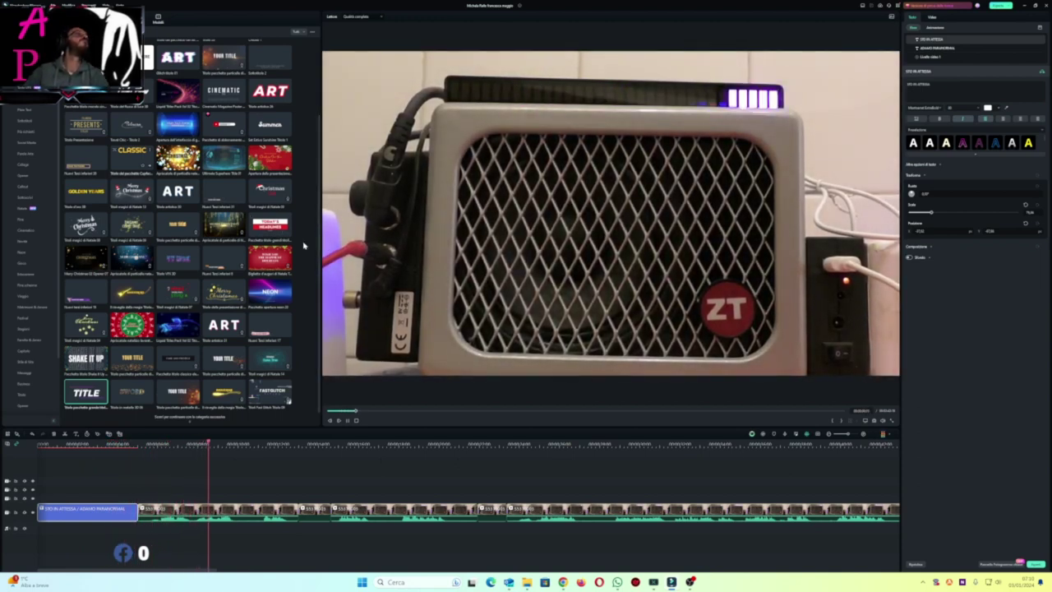
{"action": "scroll", "coordinate": [170, 222], "scroll_direction": "down", "scroll_amount": 3}
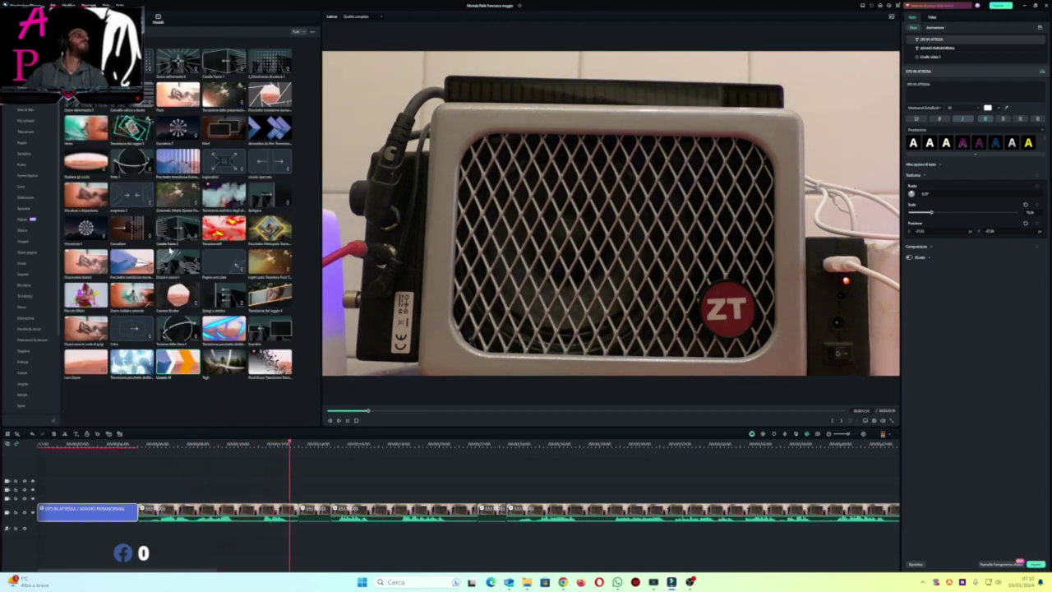
{"action": "left_click_drag", "start_coordinate": [131, 295], "coordinate": [136, 508]}
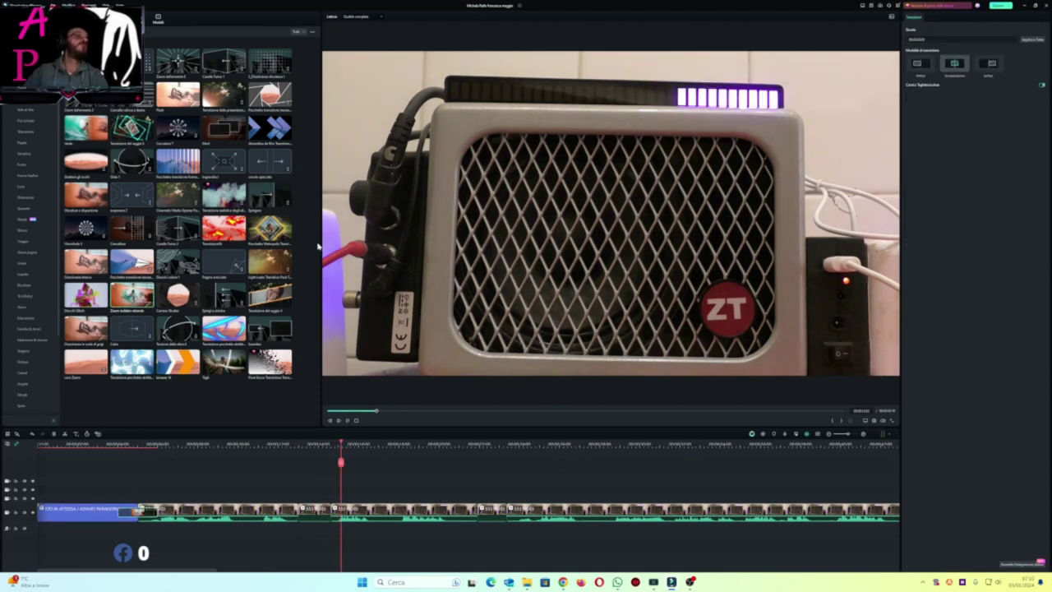
Step: Enlarge the video preview by narrowing the transitions library, and save the project
{"action": "left_click_drag", "start_coordinate": [317, 245], "coordinate": [186, 248]}
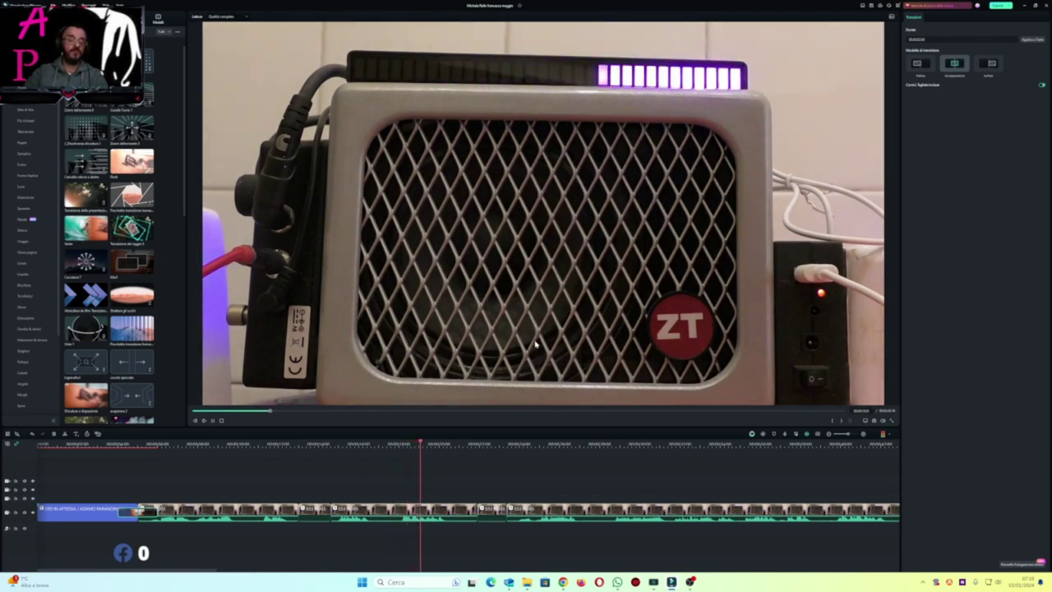
{"action": "key", "text": "ctrl+s"}
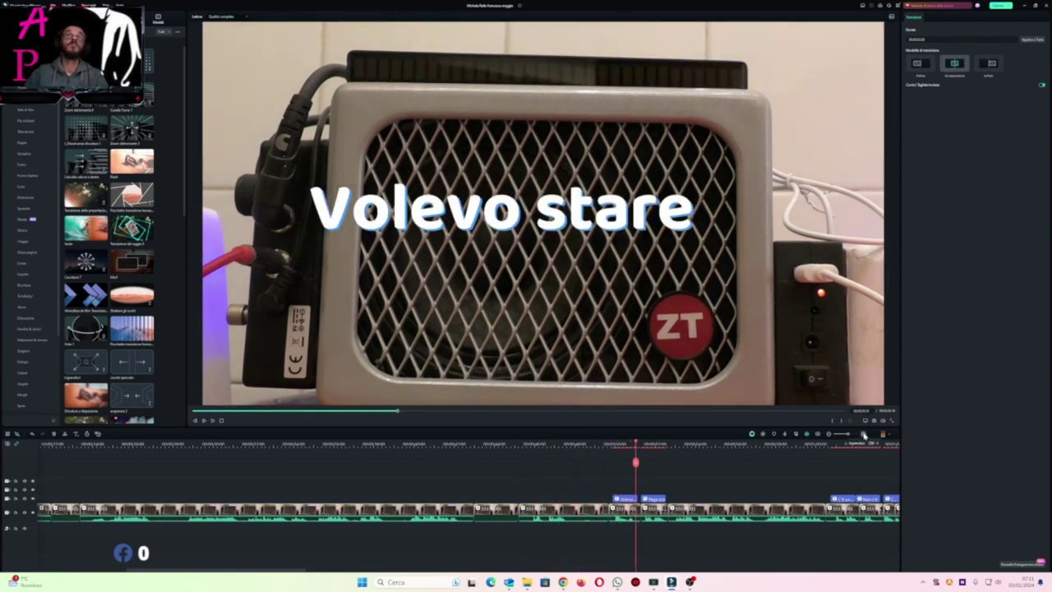
Step: Play the section with the "Volevo stare" caption from where the caption begins
{"action": "left_click", "coordinate": [863, 434]}
{"action": "left_click", "coordinate": [863, 434]}
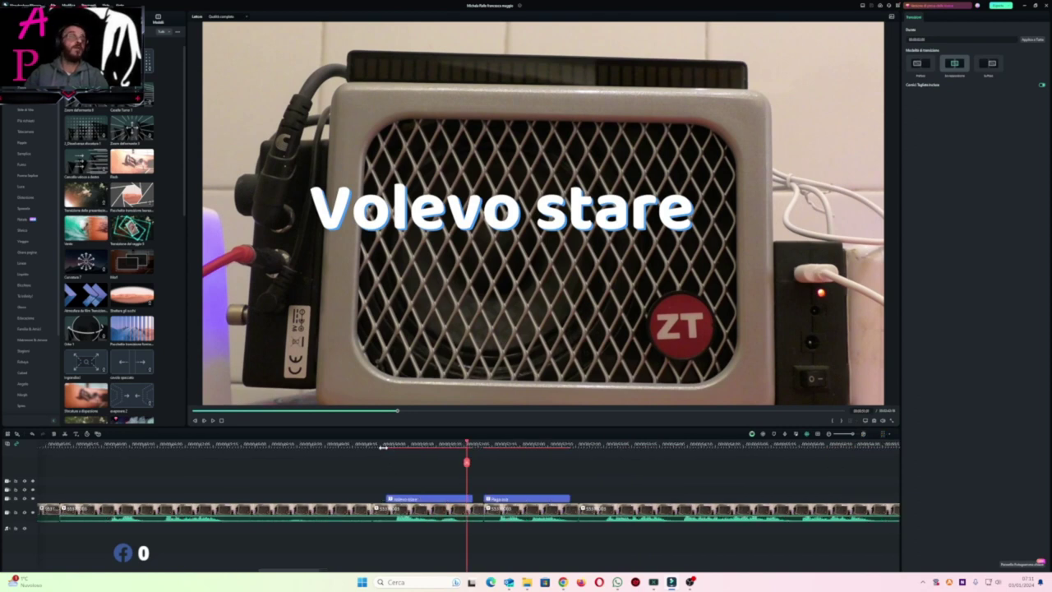
{"action": "left_click", "coordinate": [386, 444]}
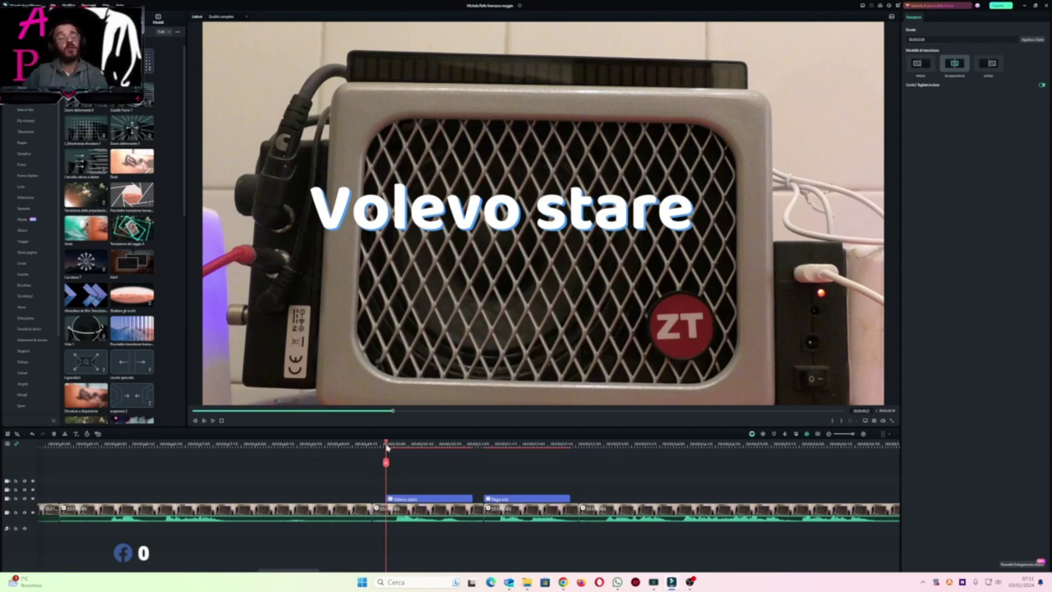
{"action": "key", "text": "space"}
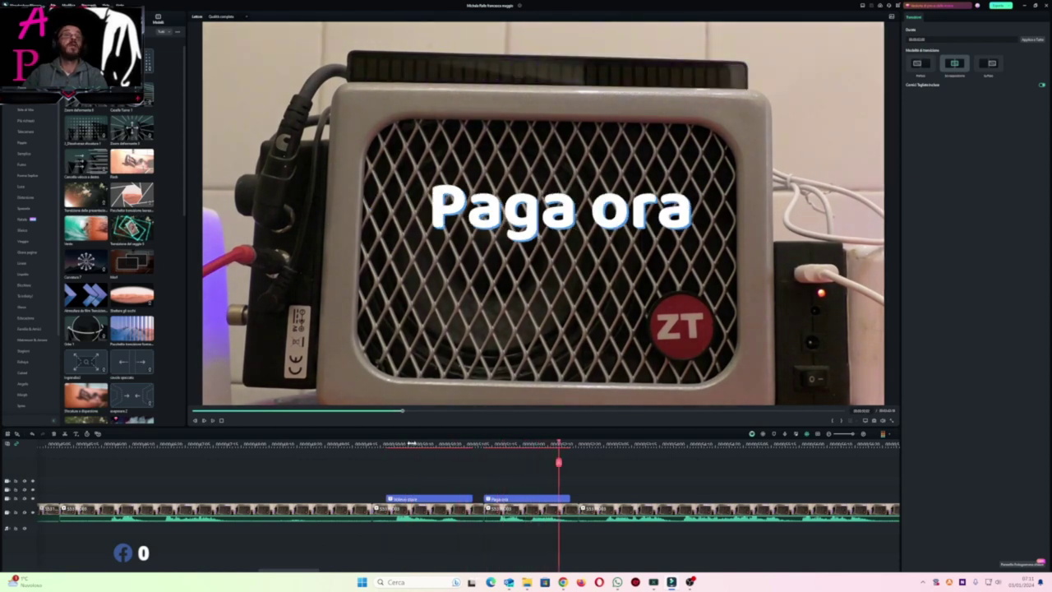
Step: Move the "Paga ora" caption slightly to the left over the speaker grille
{"action": "left_click", "coordinate": [477, 443]}
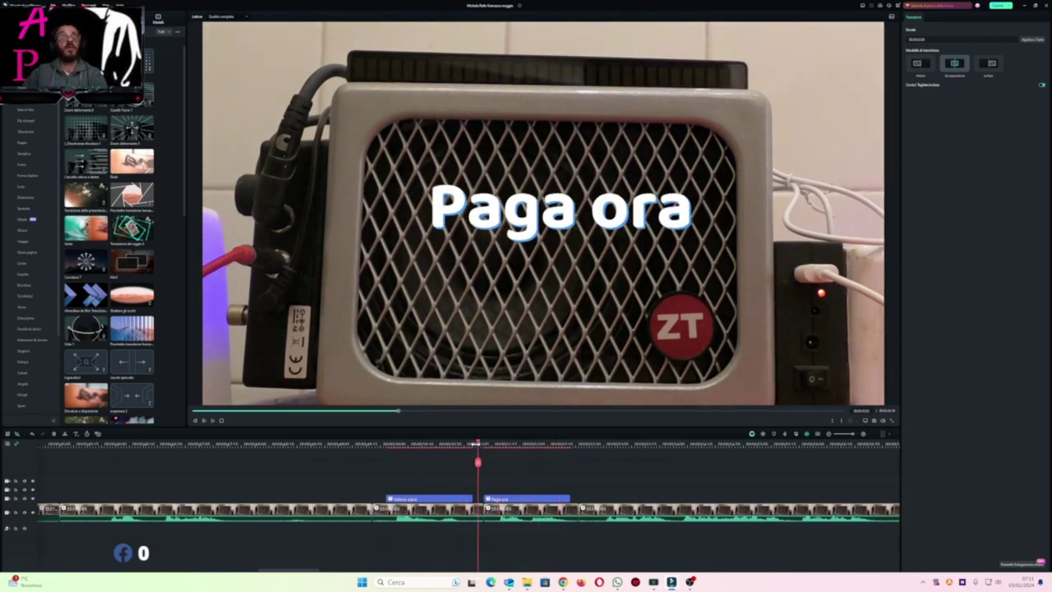
{"action": "left_click", "coordinate": [529, 444]}
{"action": "left_click", "coordinate": [555, 257]}
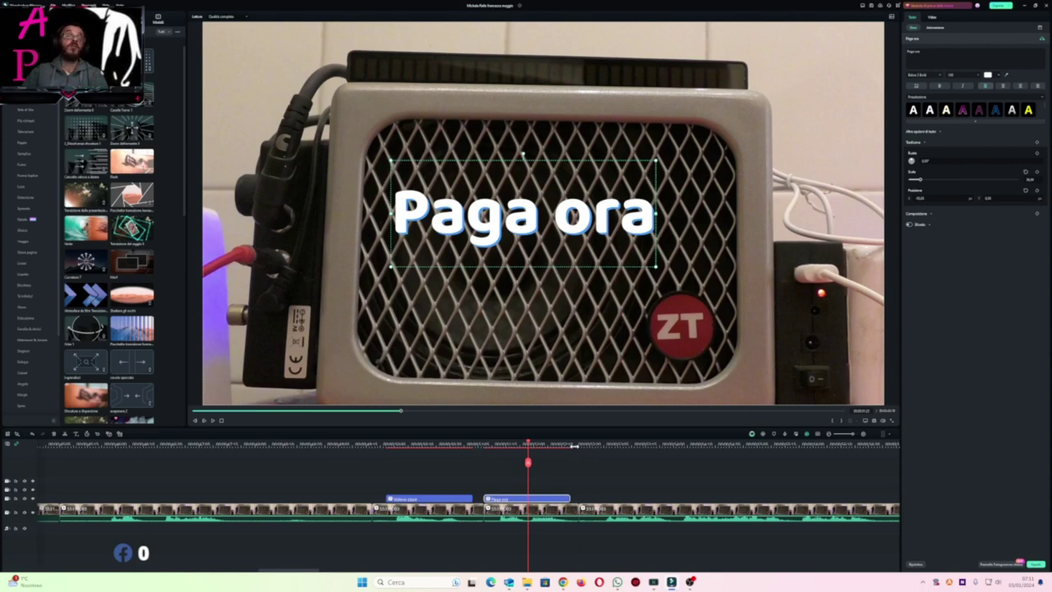
Step: Play on through the "C'è una suora" caption and move the "Non c'è" caption left over the speaker grille
{"action": "left_click", "coordinate": [573, 444]}
{"action": "key", "text": "space"}
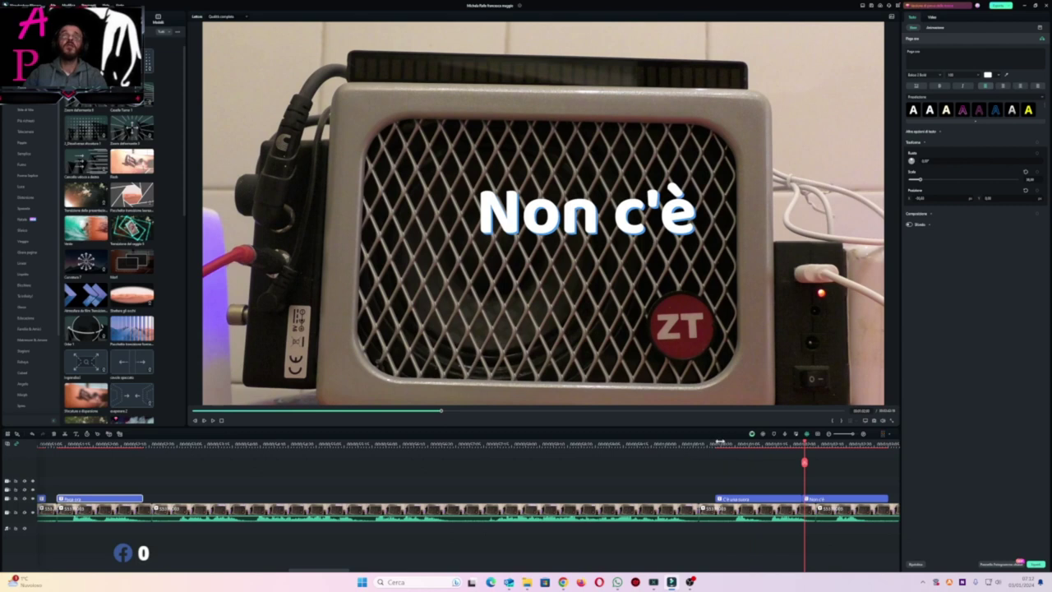
{"action": "left_click", "coordinate": [718, 441]}
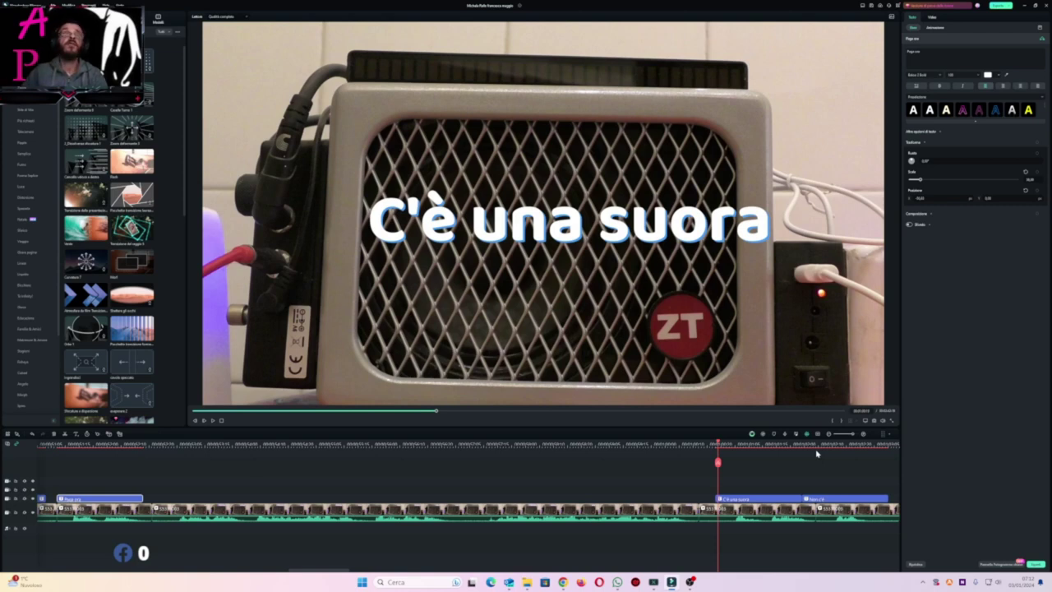
{"action": "key", "text": "space"}
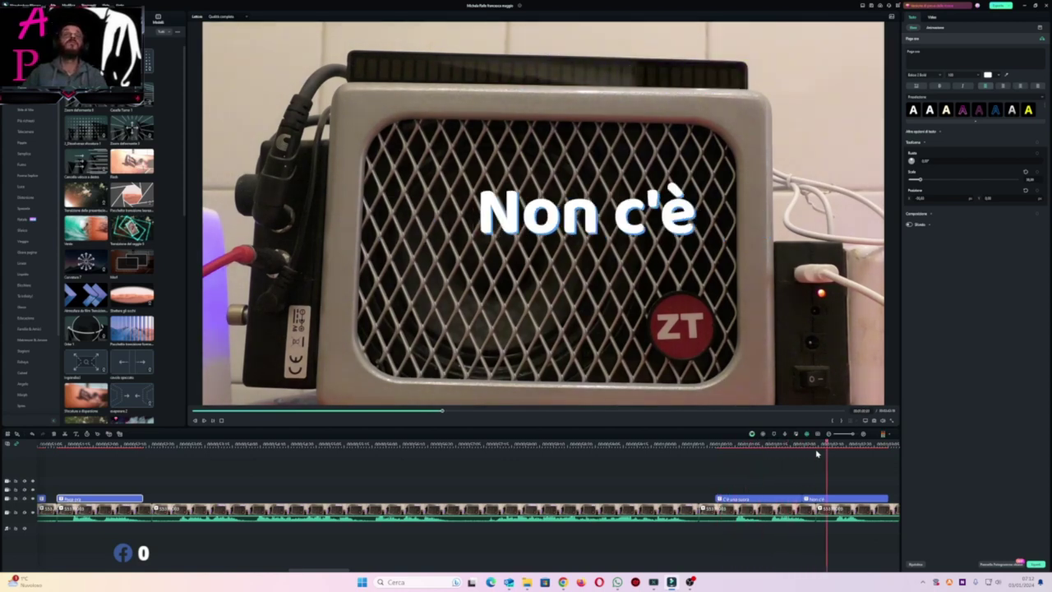
{"action": "left_click_drag", "start_coordinate": [618, 200], "coordinate": [529, 190]}
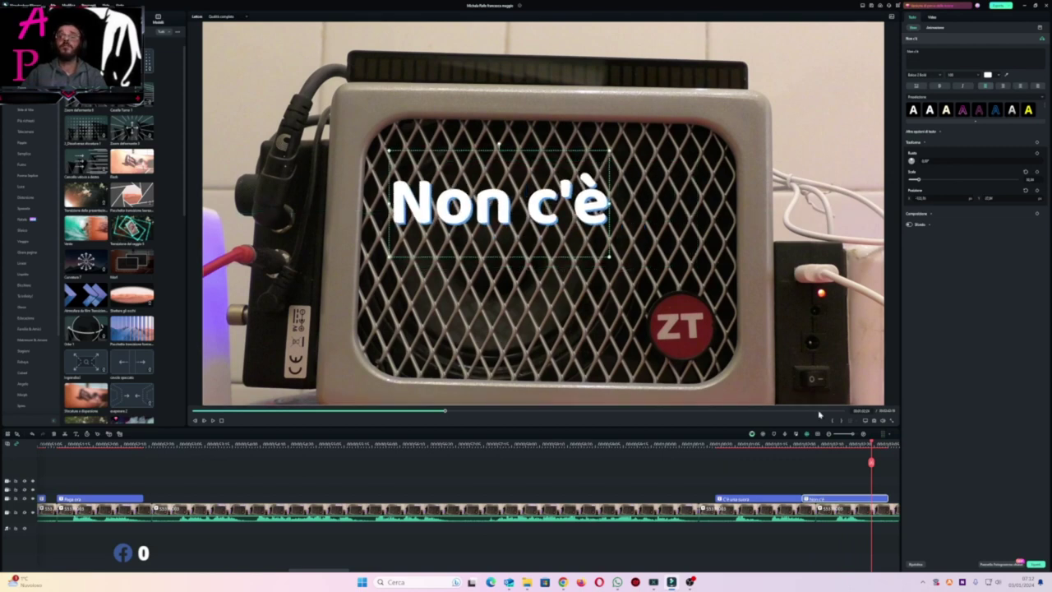
Step: Play the "Chiede se è vivo" caption section from just before the caption starts
{"action": "key", "text": "space"}
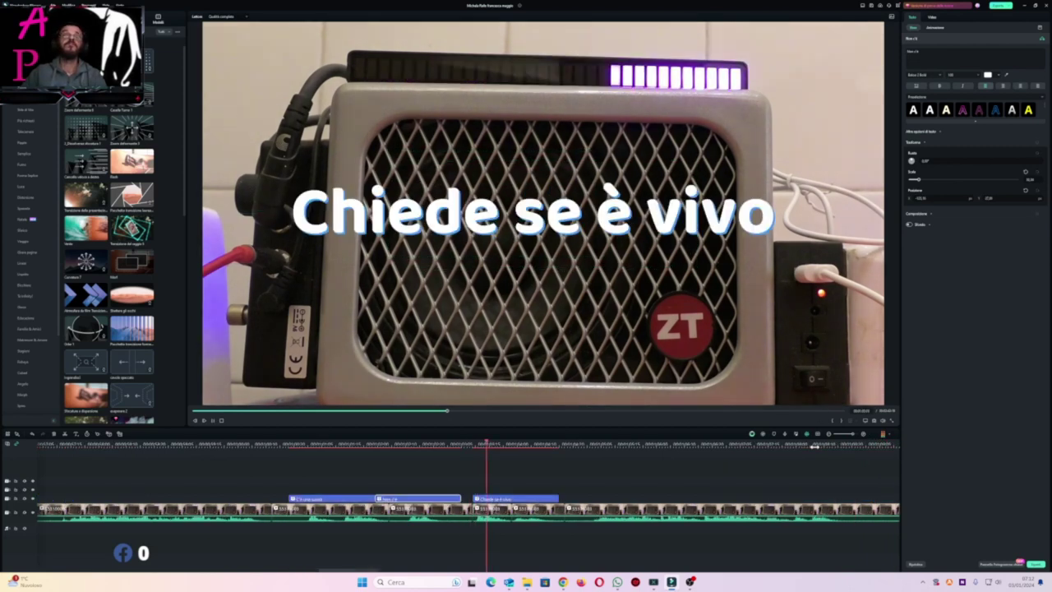
{"action": "left_click", "coordinate": [467, 444]}
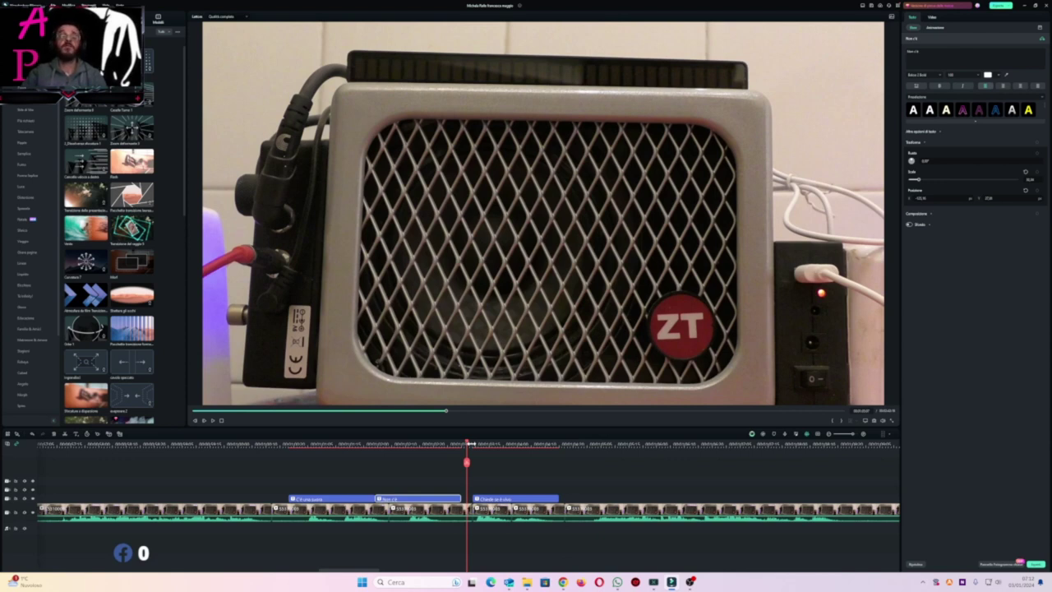
{"action": "key", "text": "space"}
{"action": "key", "text": "space"}
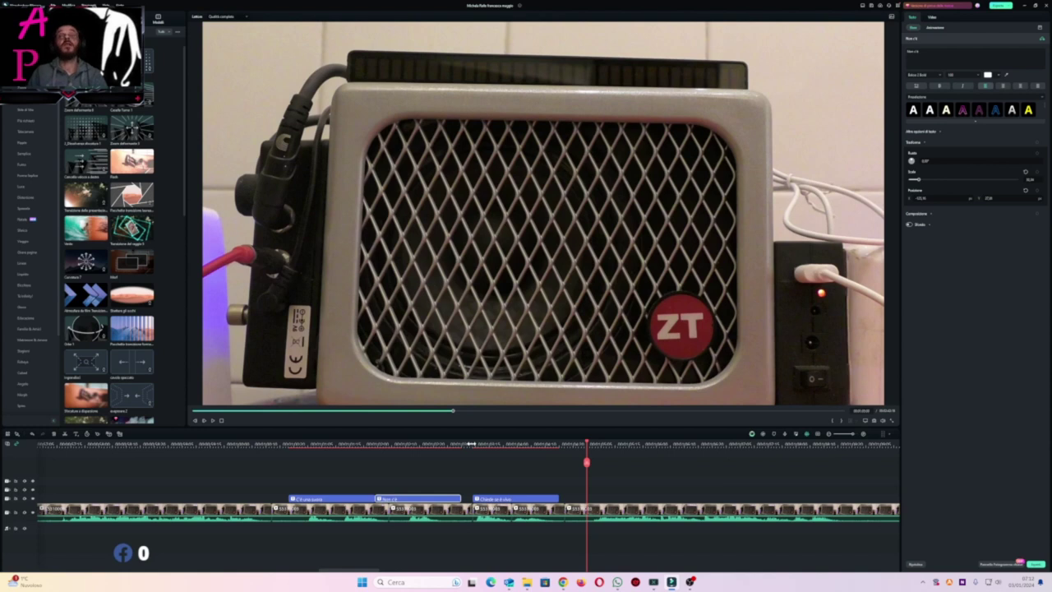
Step: Play on to the "Cane è si" caption and replay from the start of the caption preceding it
{"action": "key", "text": "space"}
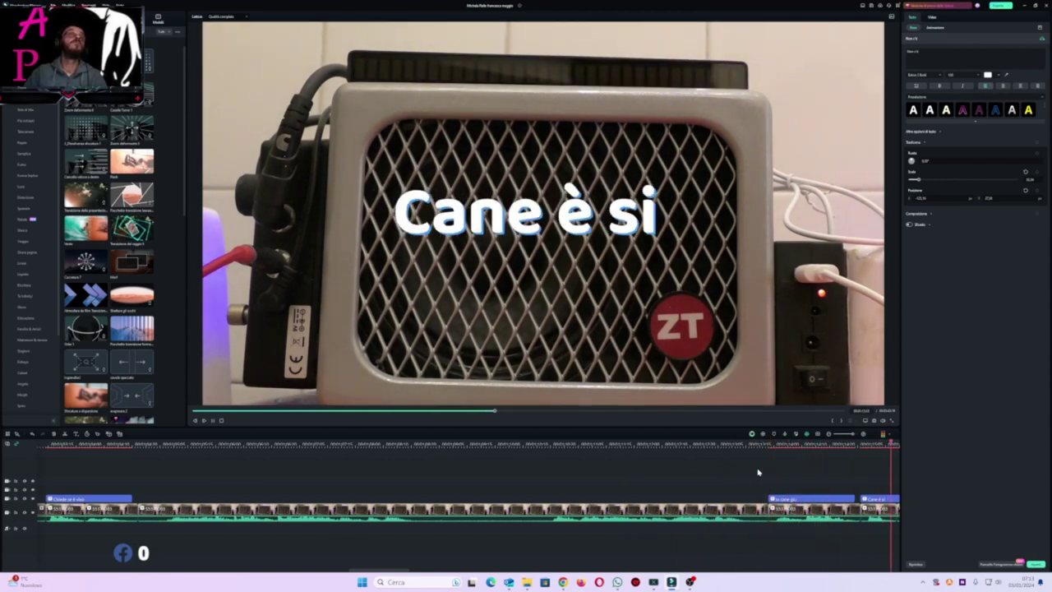
{"action": "left_click", "coordinate": [340, 444]}
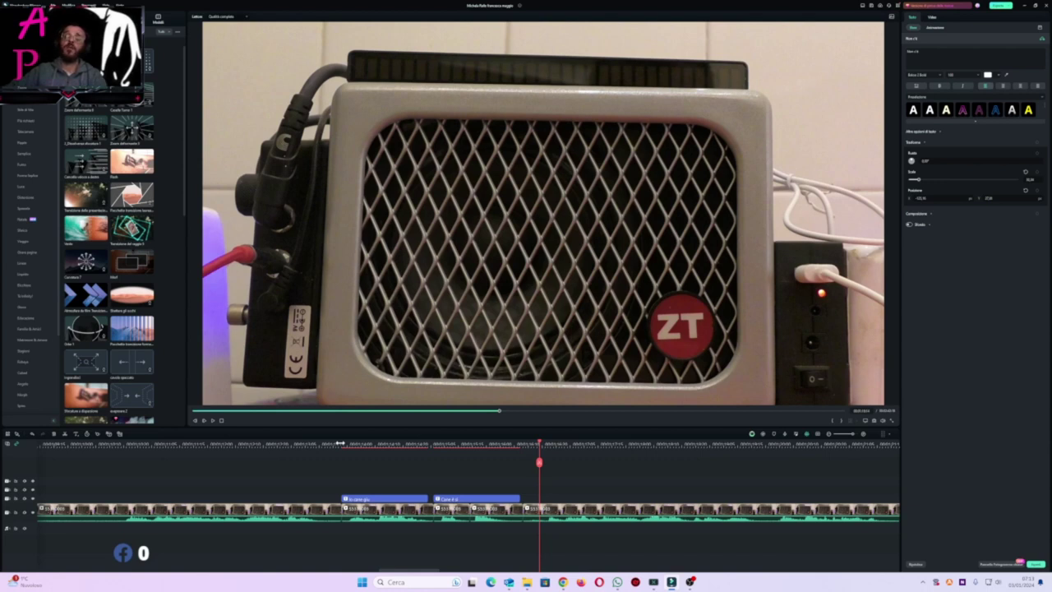
{"action": "key", "text": "space"}
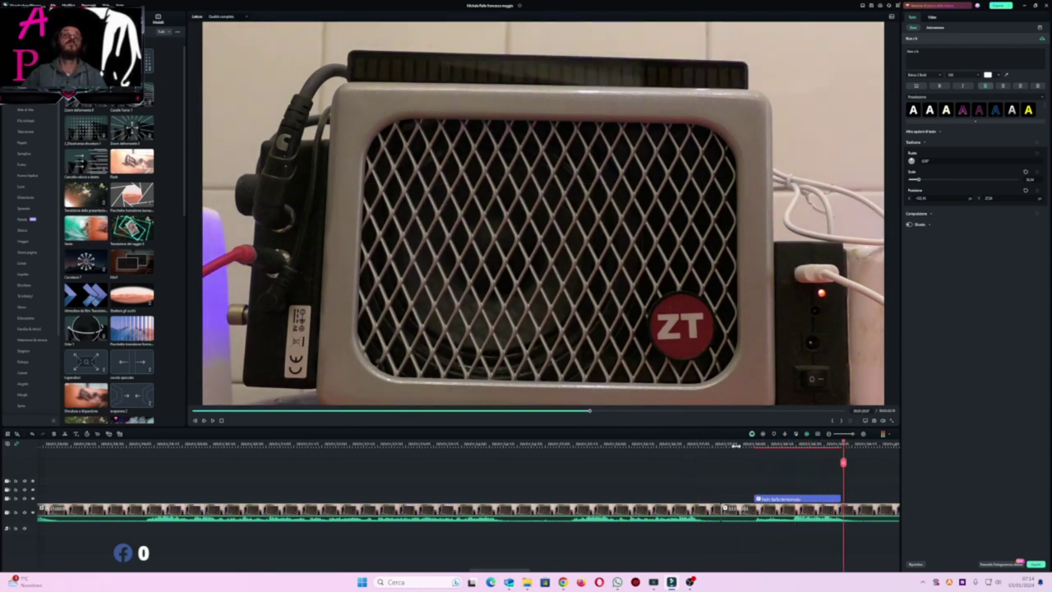
Step: Review the "Non farlo terremoto" and "State insieme" captions by replaying each from its start
{"action": "left_click", "coordinate": [748, 445]}
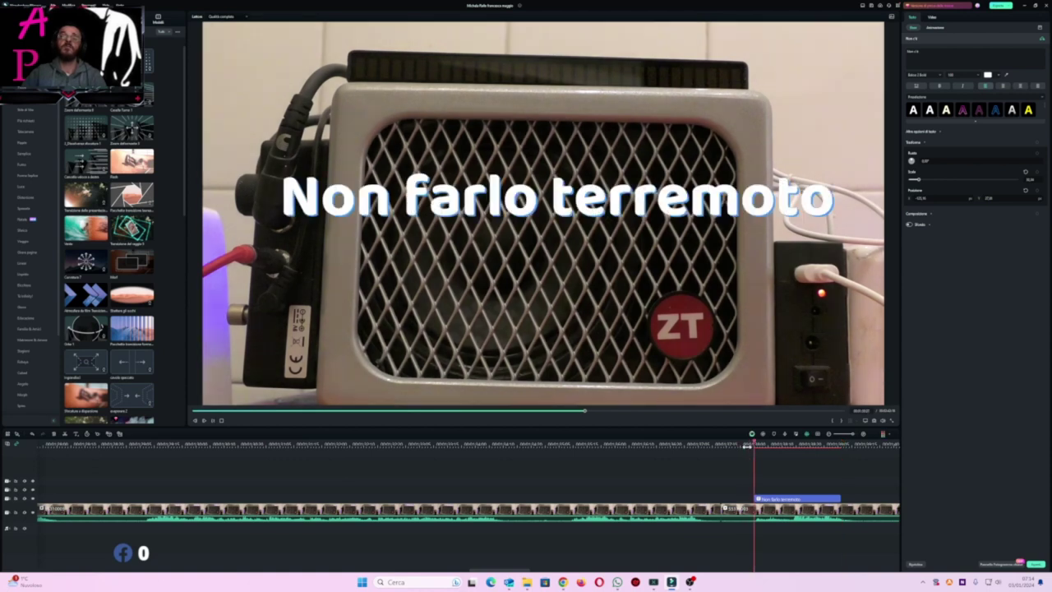
{"action": "left_click", "coordinate": [748, 445]}
{"action": "left_click", "coordinate": [748, 446]}
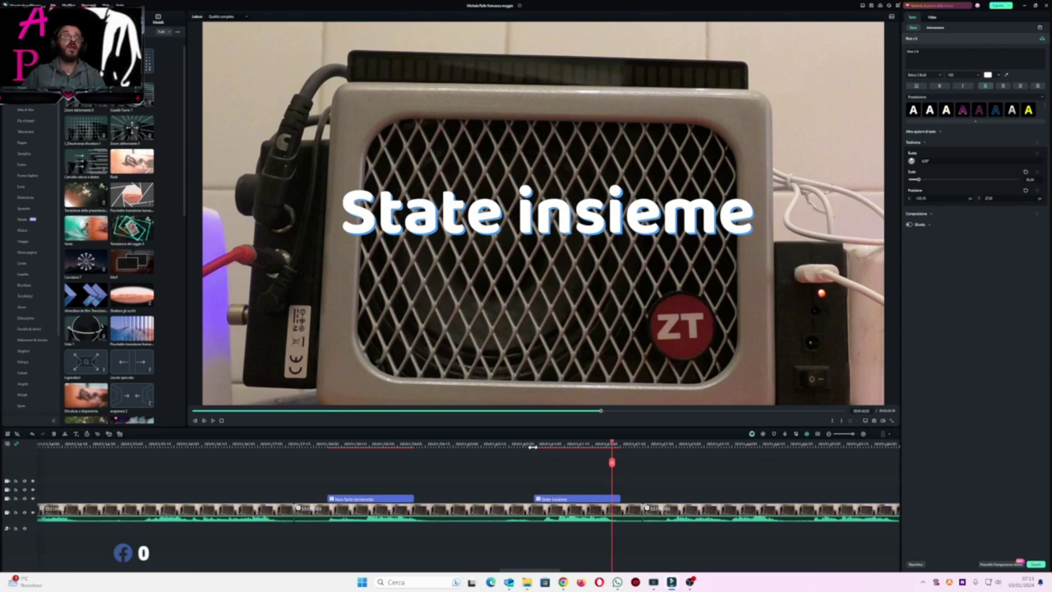
{"action": "left_click", "coordinate": [532, 446]}
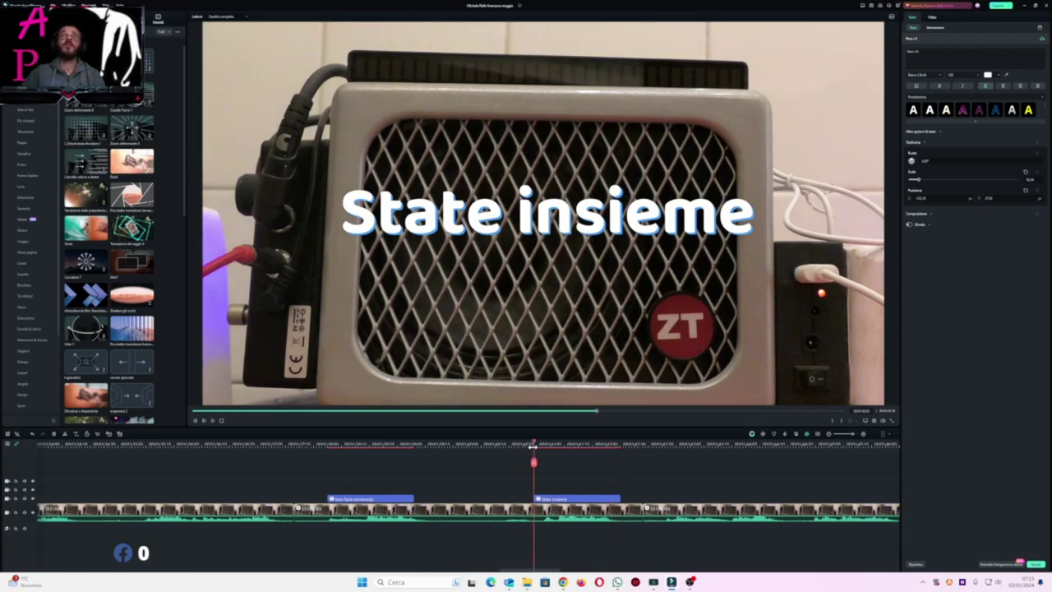
{"action": "key", "text": "space"}
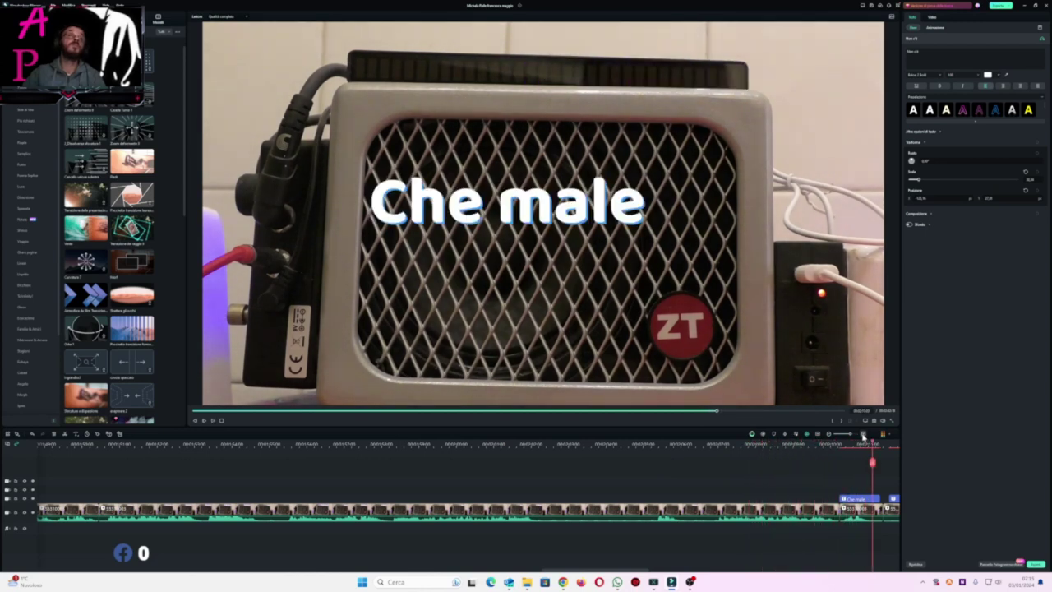
Step: Play through the captions "Che male", "Poi sono qui", "Nel suo corpo ho segni" and "Ho sonno", replaying each phrase
{"action": "left_click", "coordinate": [823, 446]}
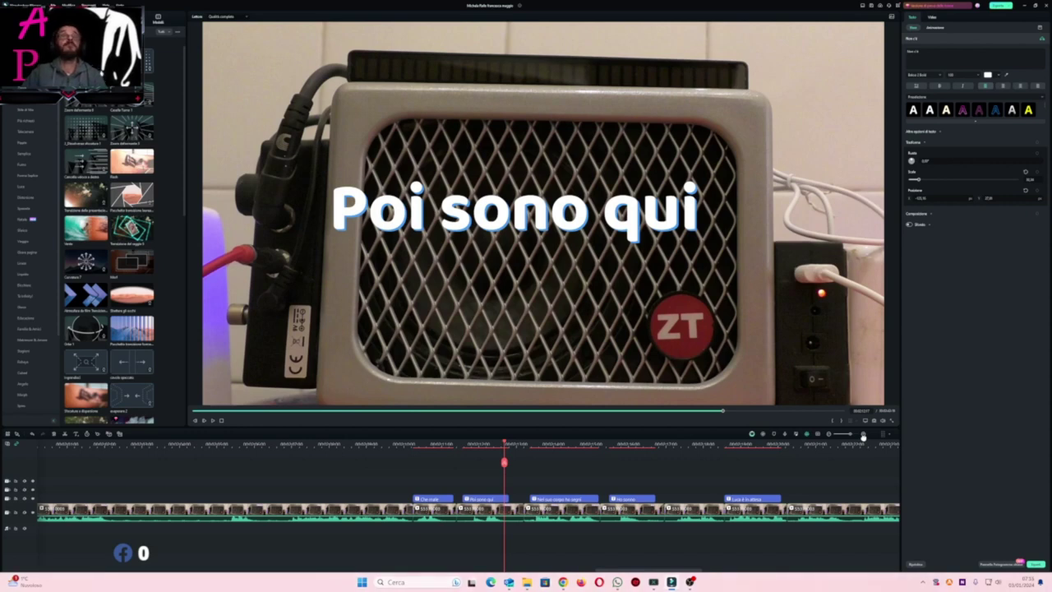
{"action": "key", "text": "space"}
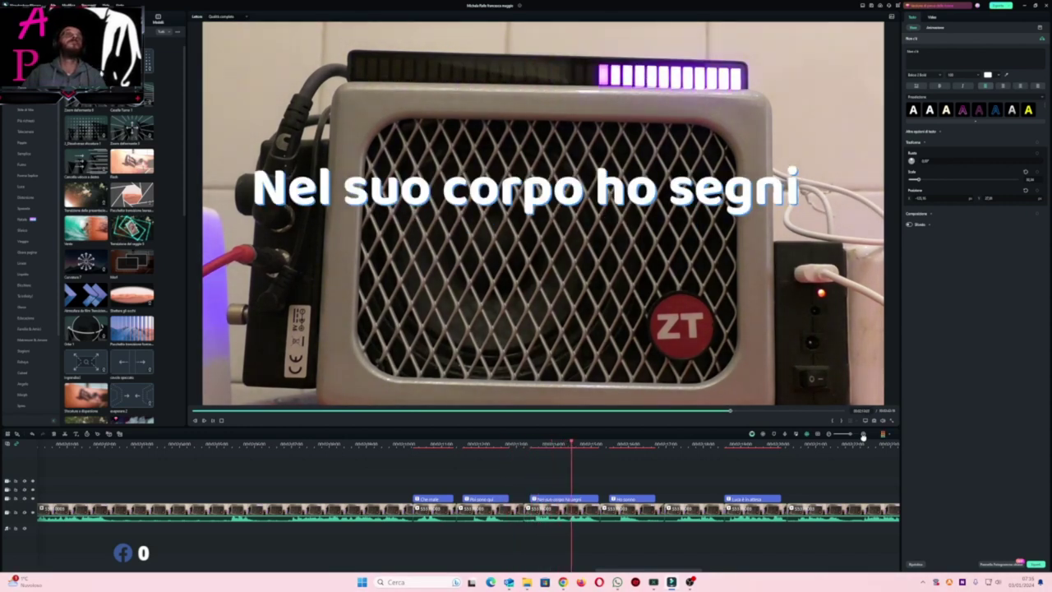
{"action": "left_click", "coordinate": [522, 444]}
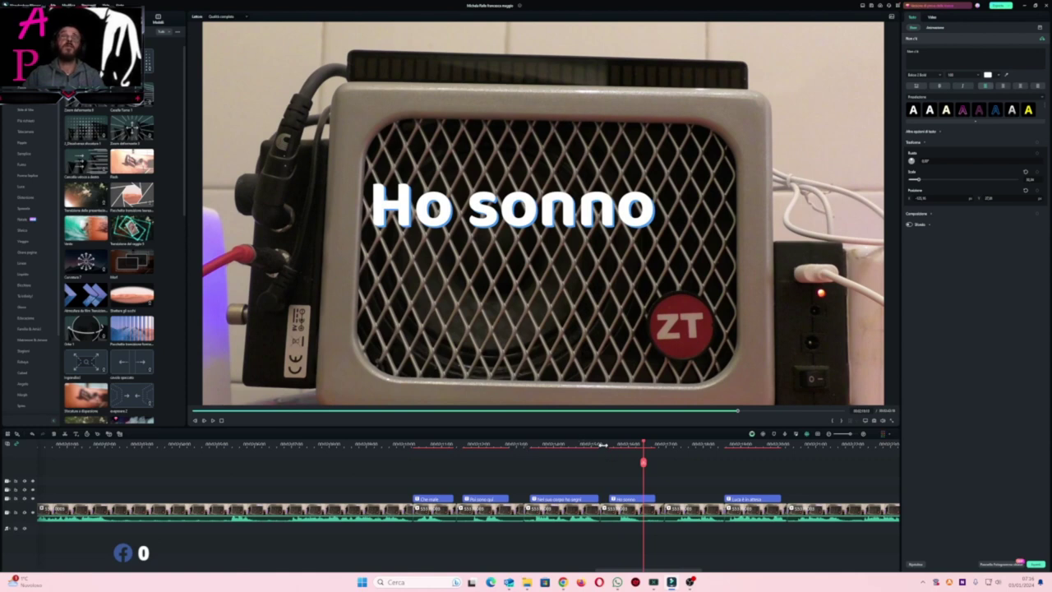
{"action": "left_click", "coordinate": [603, 444]}
{"action": "key", "text": "space"}
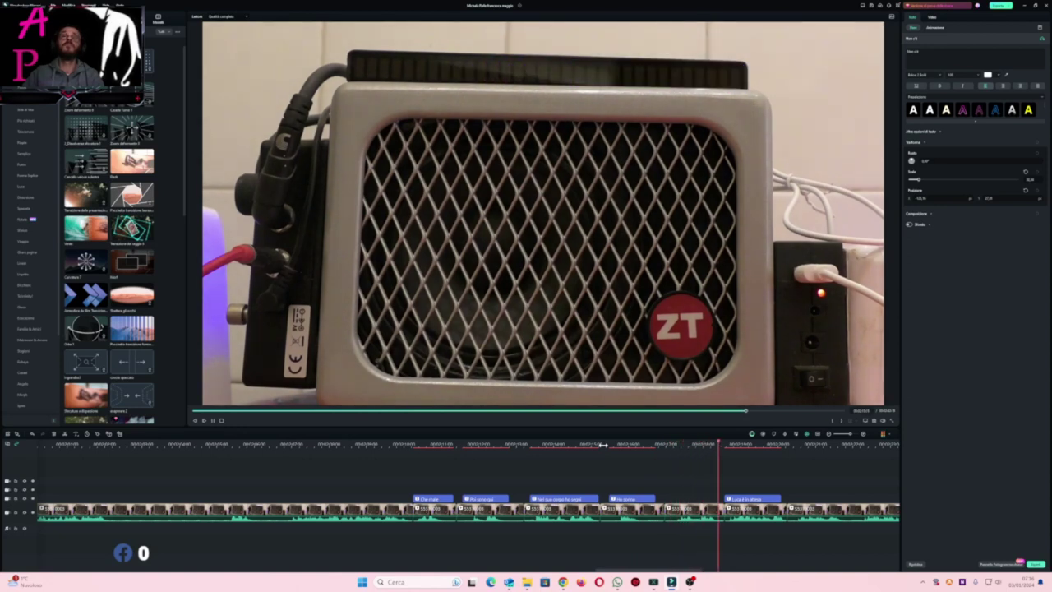
Step: Replay the final caption ahead of the closing title from its start
{"action": "left_click", "coordinate": [724, 447]}
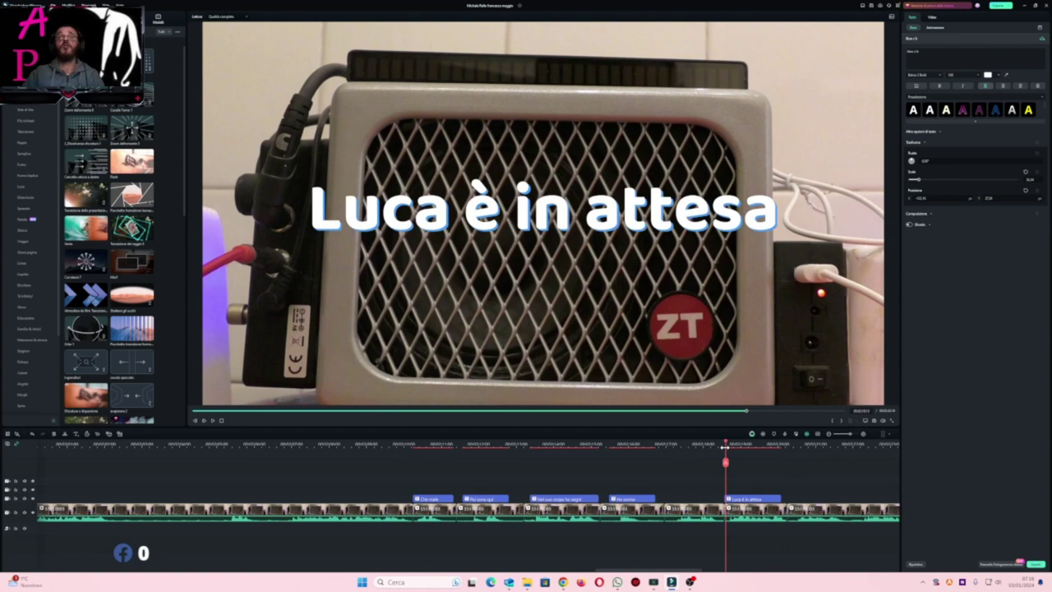
{"action": "key", "text": "space"}
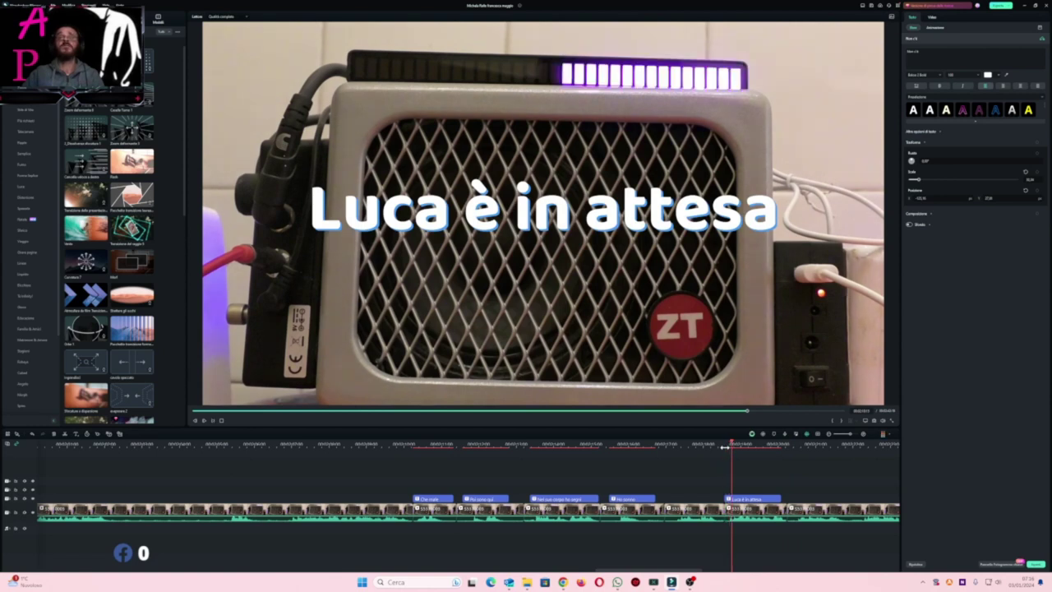
{"action": "key", "text": "space"}
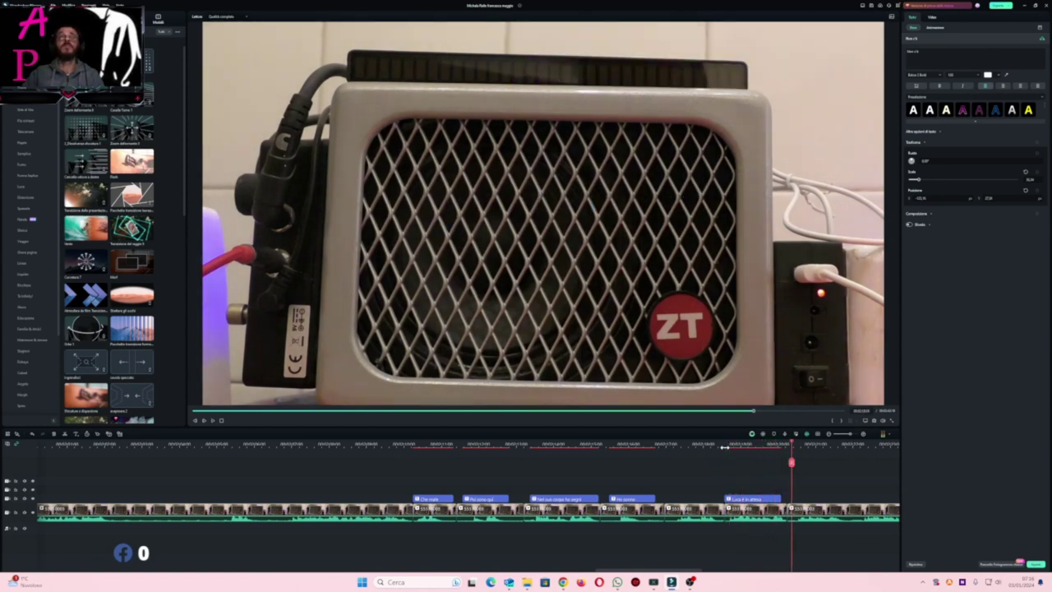
{"action": "left_click", "coordinate": [733, 445]}
{"action": "left_click", "coordinate": [724, 444]}
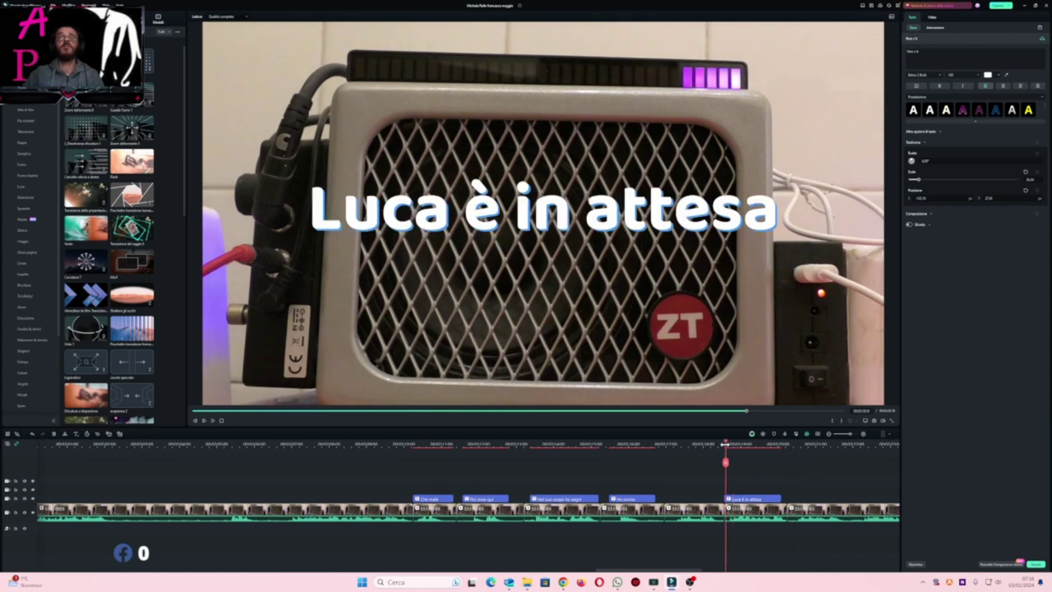
Step: Play the video from the final caption toward the closing transition and end title
{"action": "key", "text": "space"}
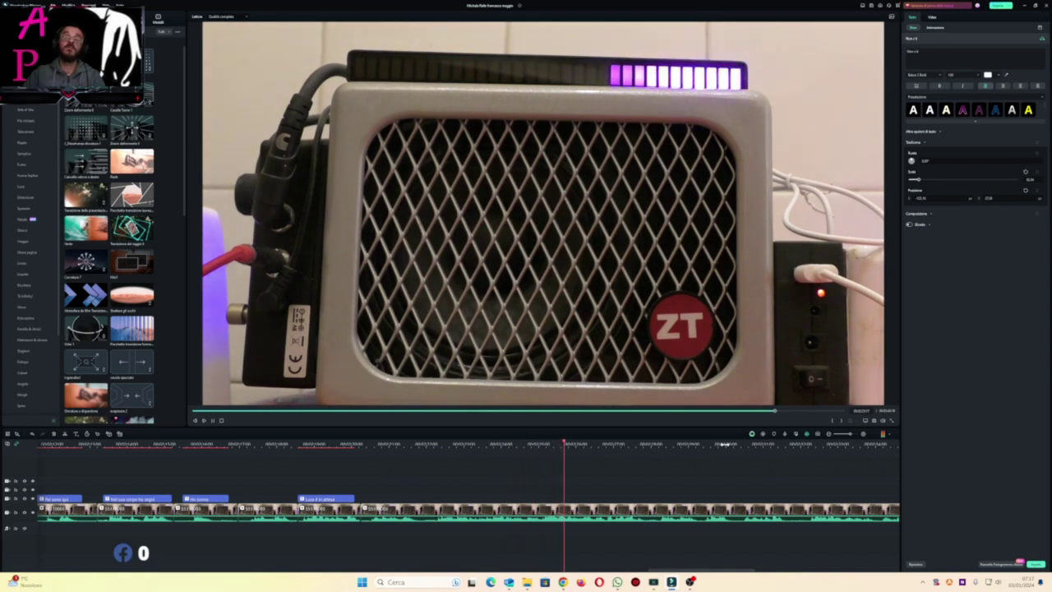
{"action": "left_click", "coordinate": [828, 434]}
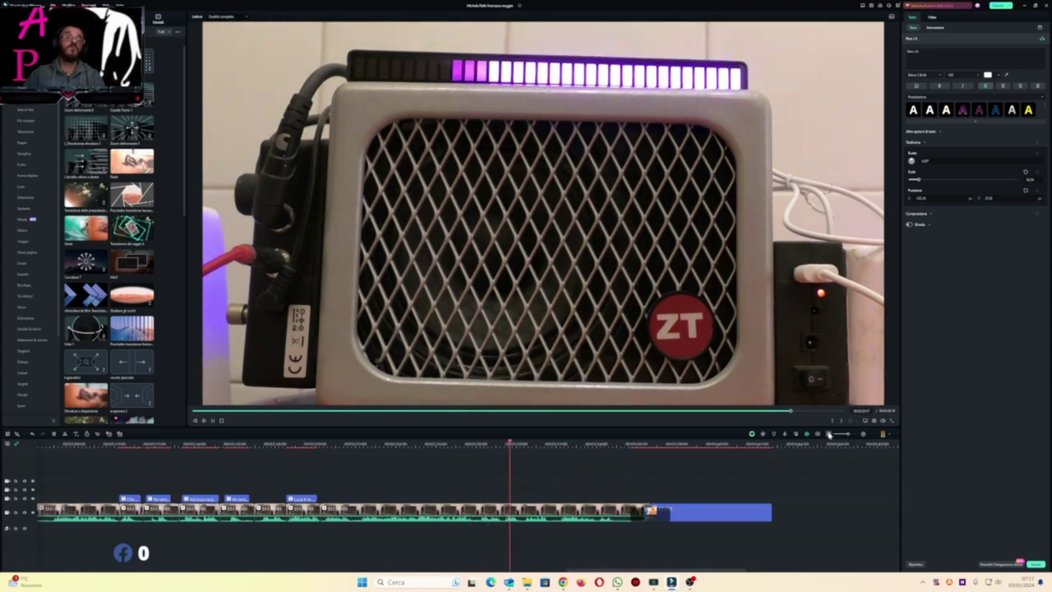
{"action": "left_click", "coordinate": [872, 437]}
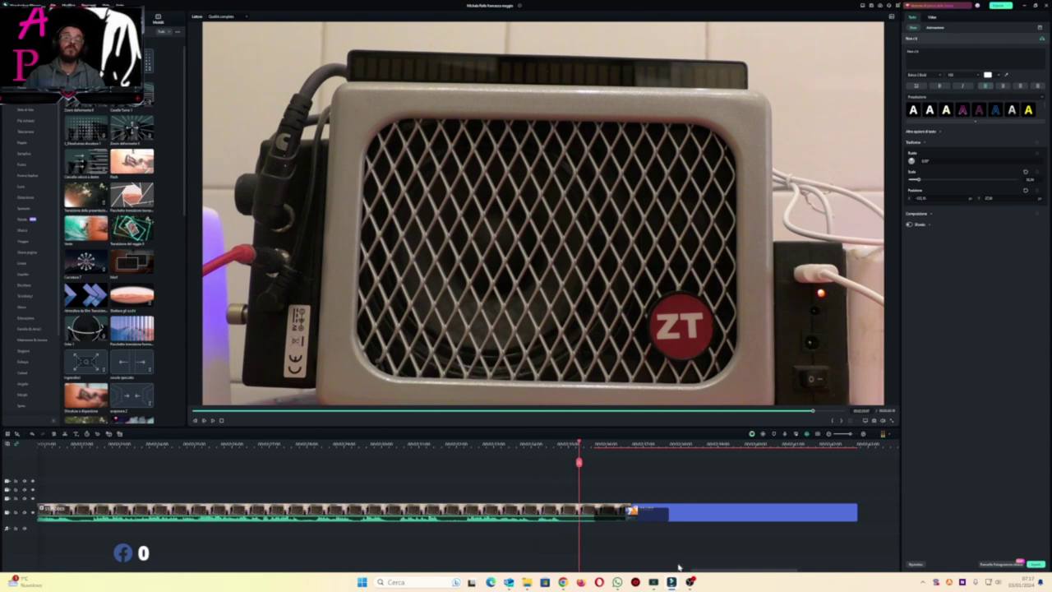
Step: Switch to OBS Studio and change the active scene to "2 cam diretta"
{"action": "key", "text": "alt+Tab"}
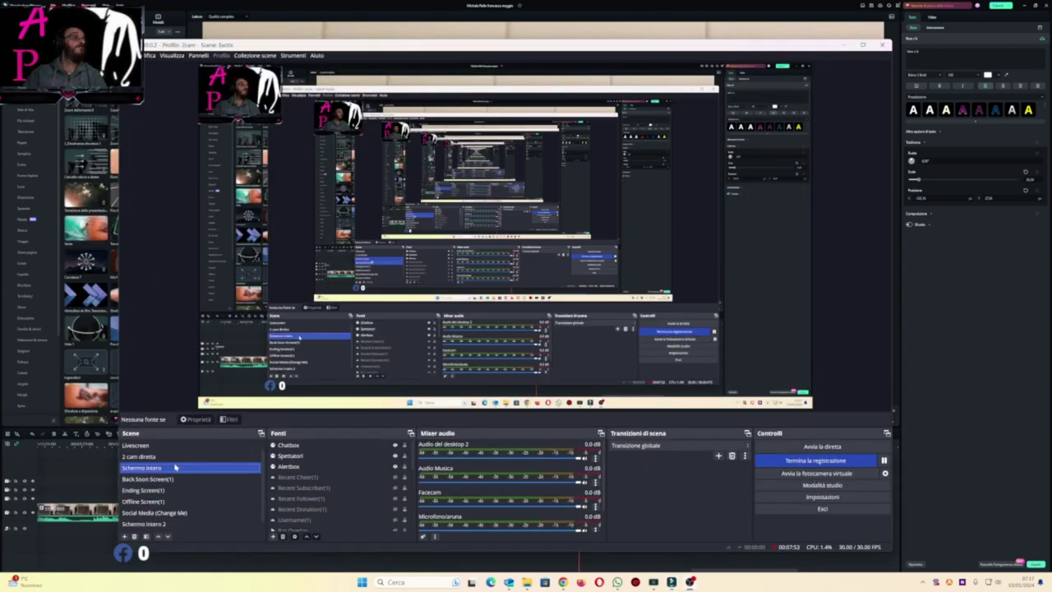
{"action": "left_click", "coordinate": [175, 452]}
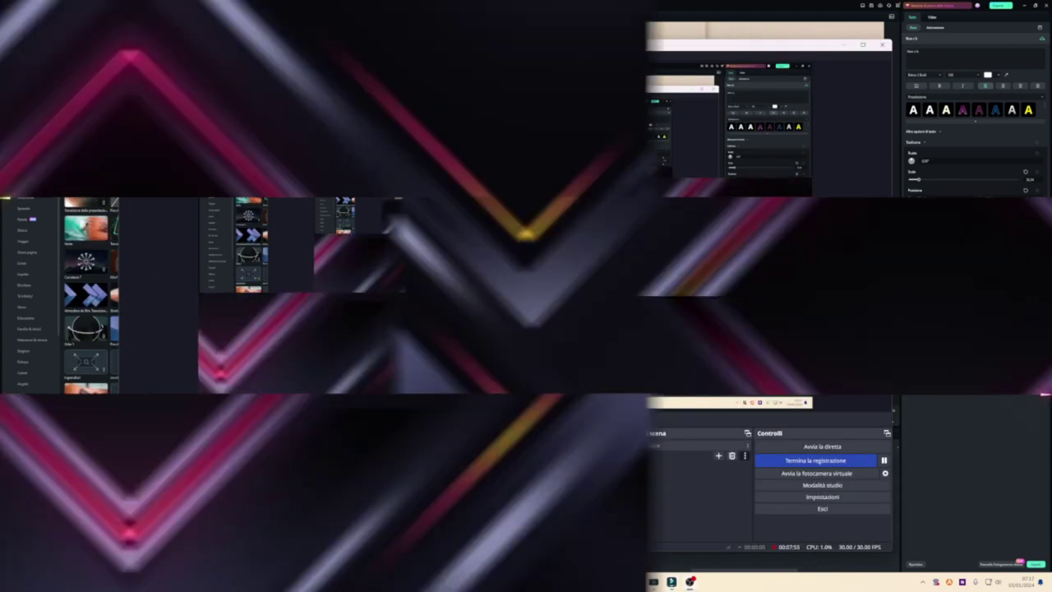